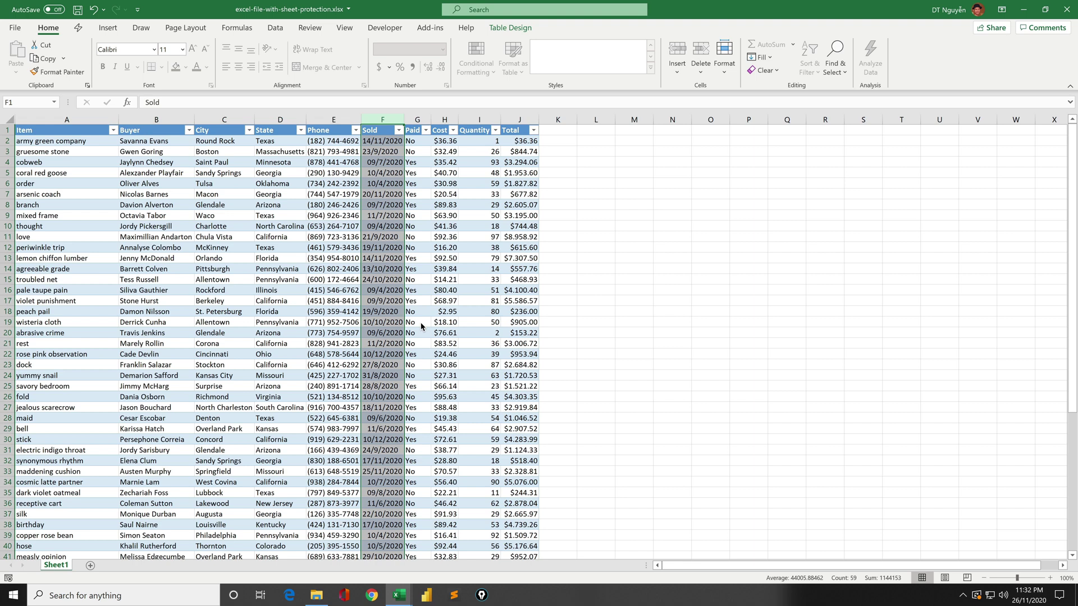
Select cells in the protected sales table, dismissing the City column menu along the way
left_click(570, 257)
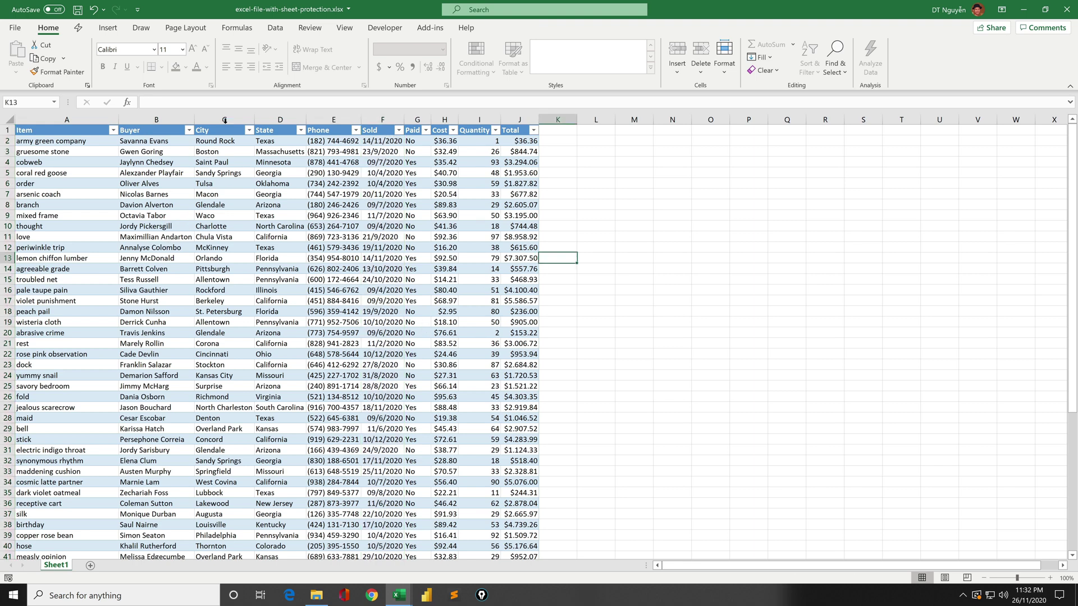
right_click(228, 121)
left_click(197, 239)
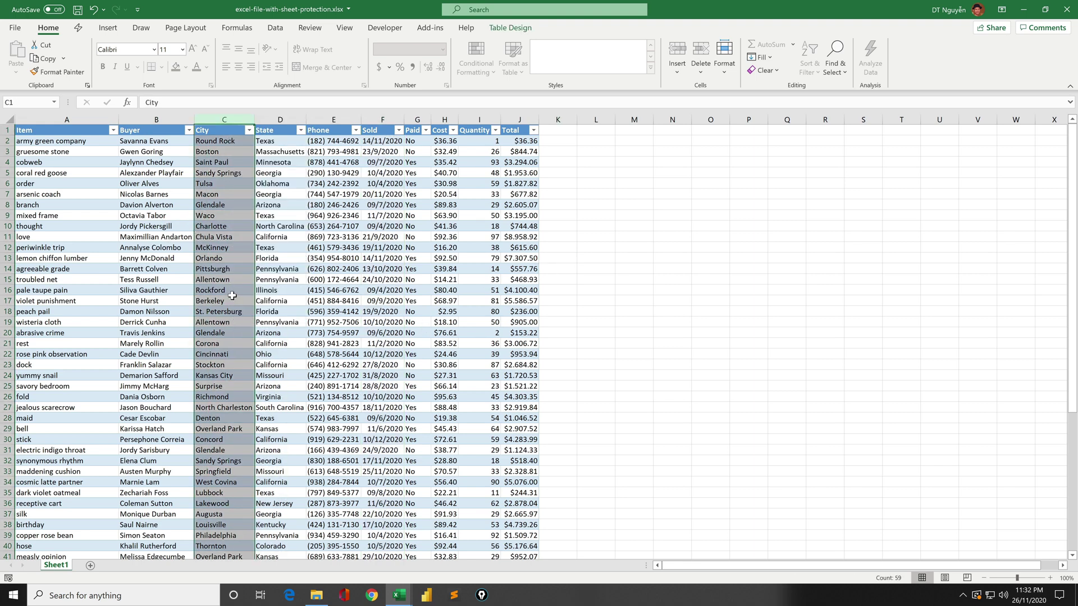
left_click(269, 279)
Attempt Unprotect Sheet on Sheet1, then cancel the password prompt
right_click(67, 569)
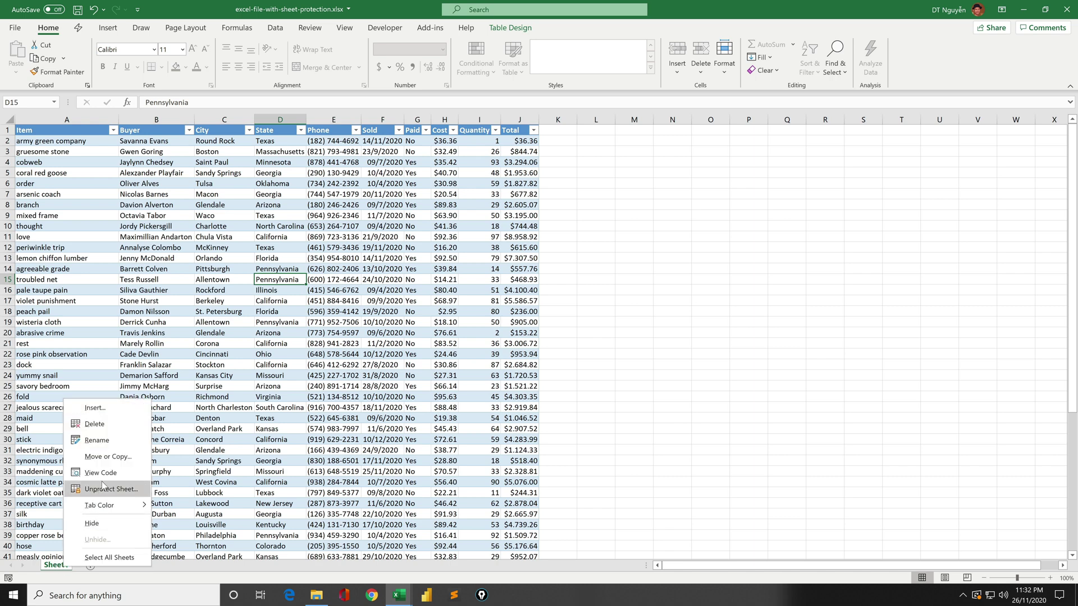
left_click(124, 489)
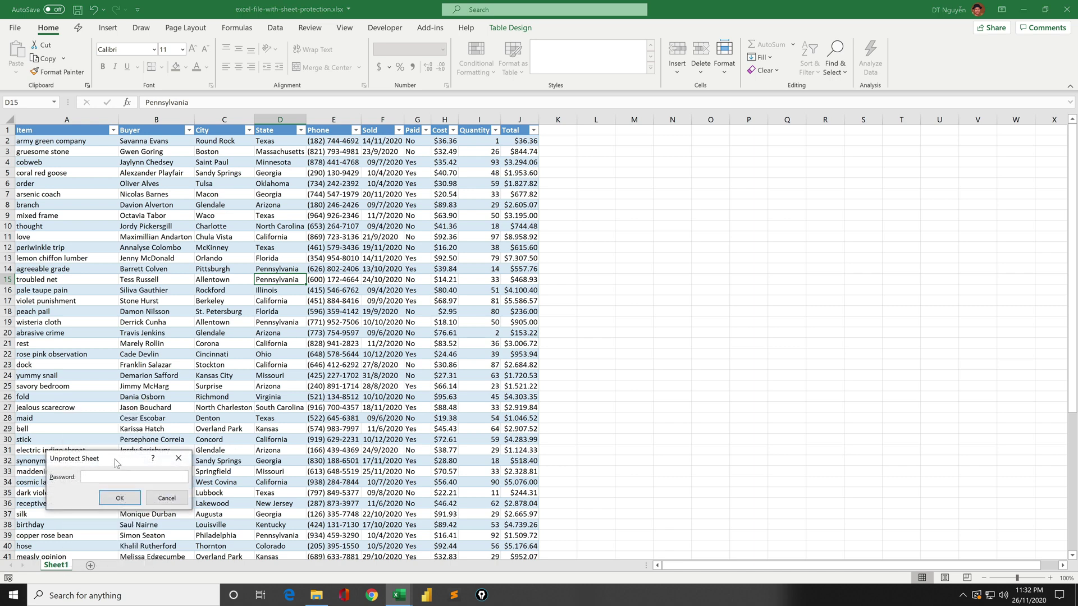
left_click_drag(114, 459, 349, 328)
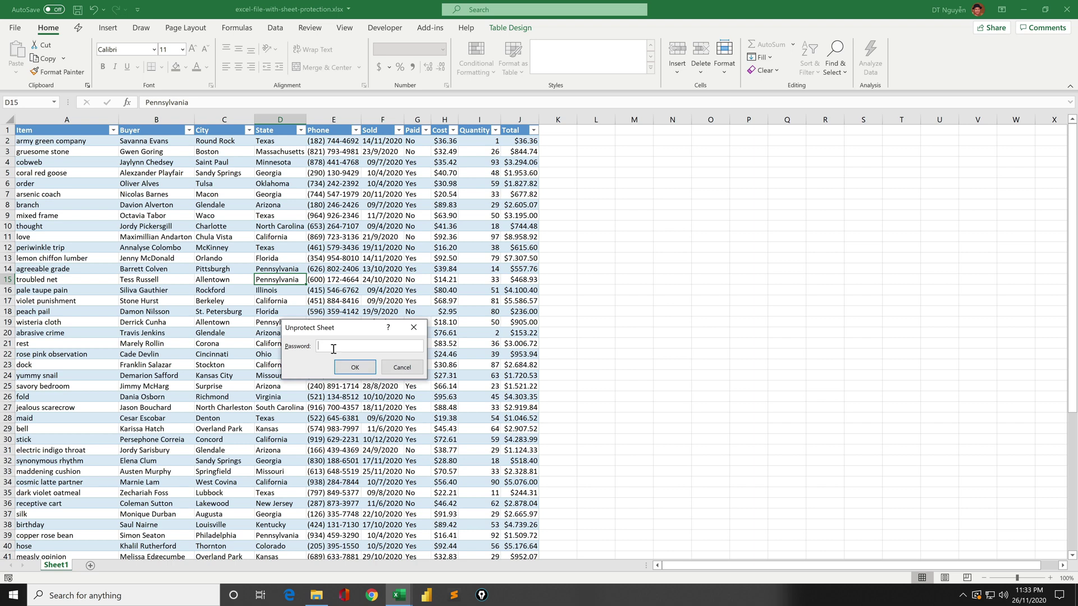
left_click(403, 369)
Select empty cells beside the table, including L20:L26 and M21
left_click(561, 362)
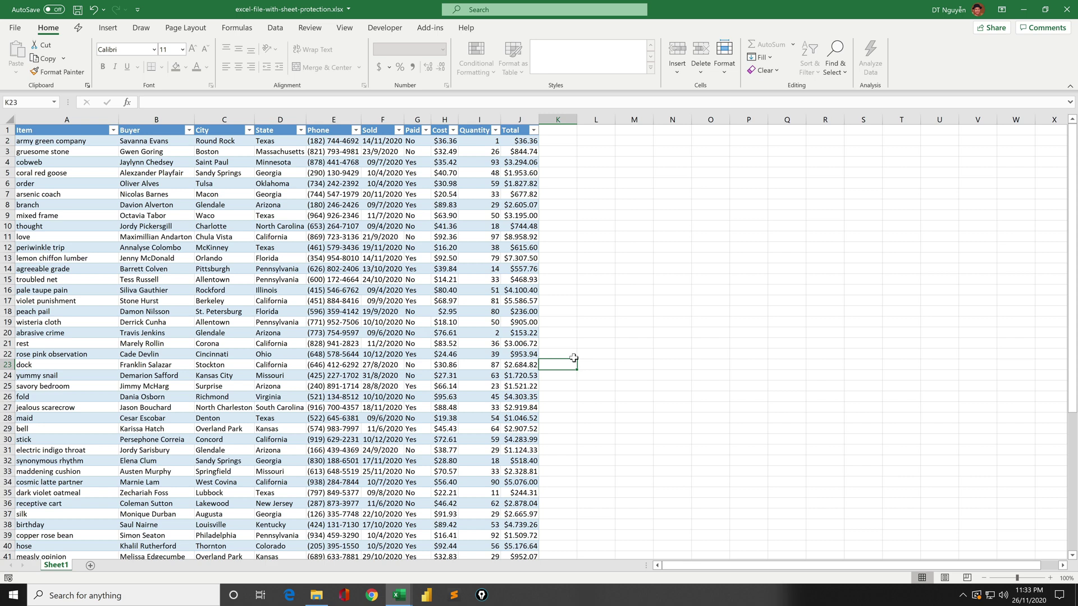
left_click_drag(606, 329, 608, 394)
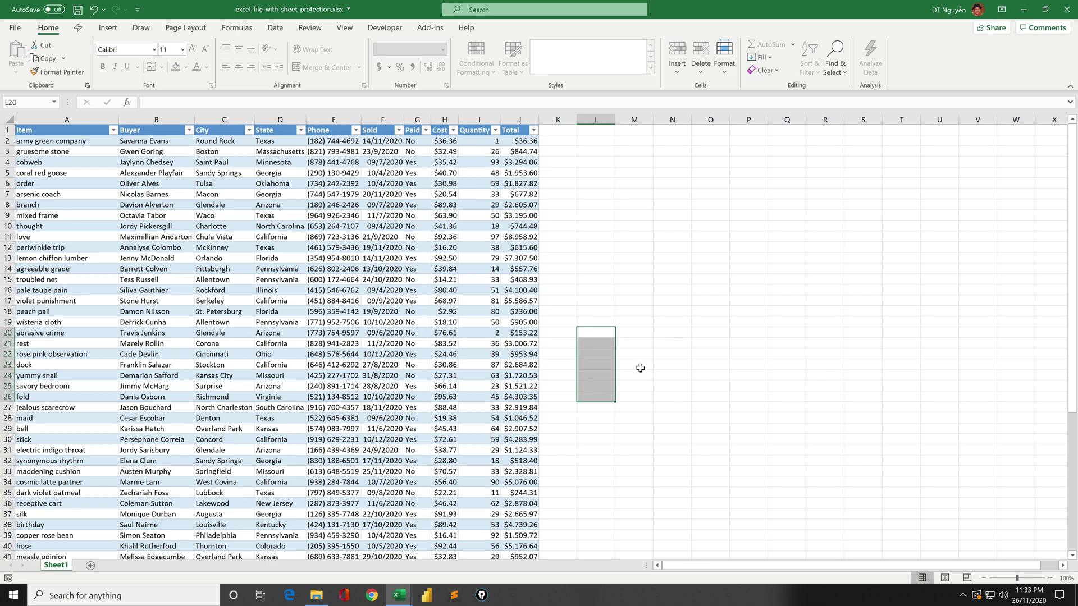
left_click(650, 340)
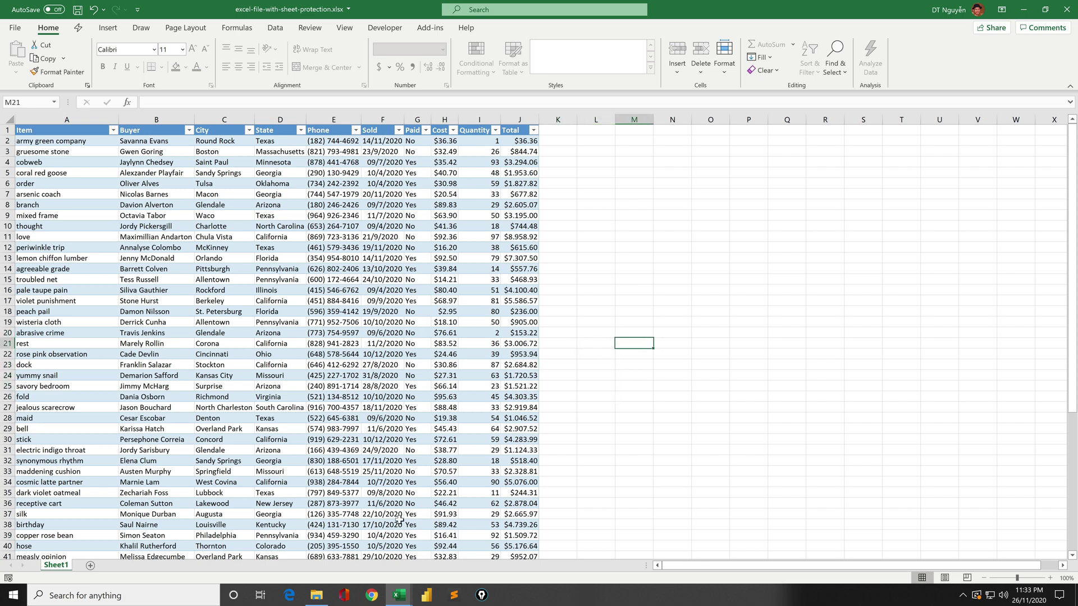
Create a new folder named backup in the my-awesome-excel folder
left_click(402, 598)
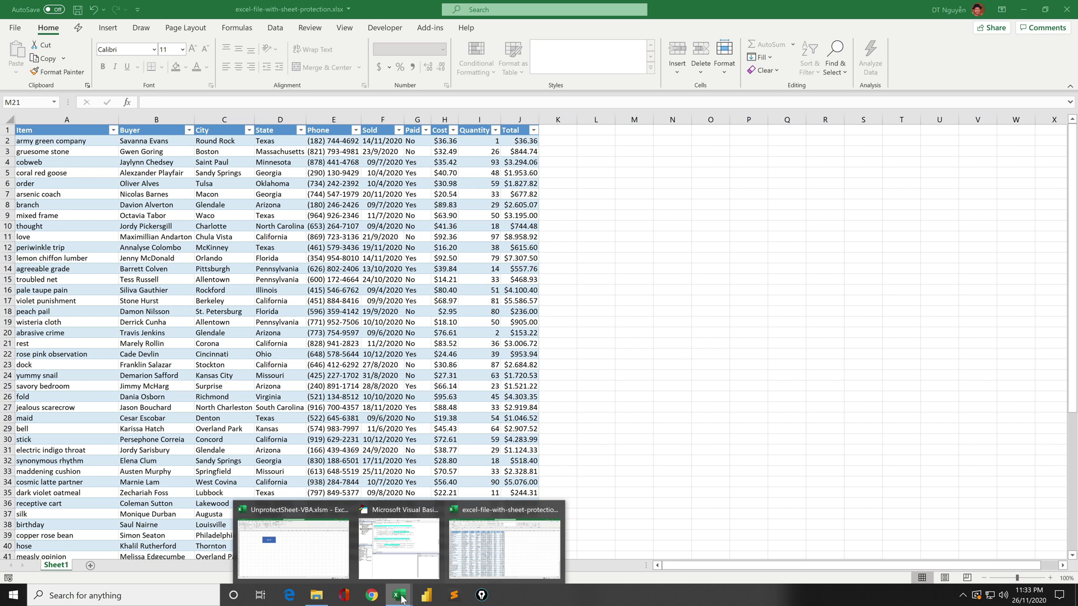
left_click(315, 596)
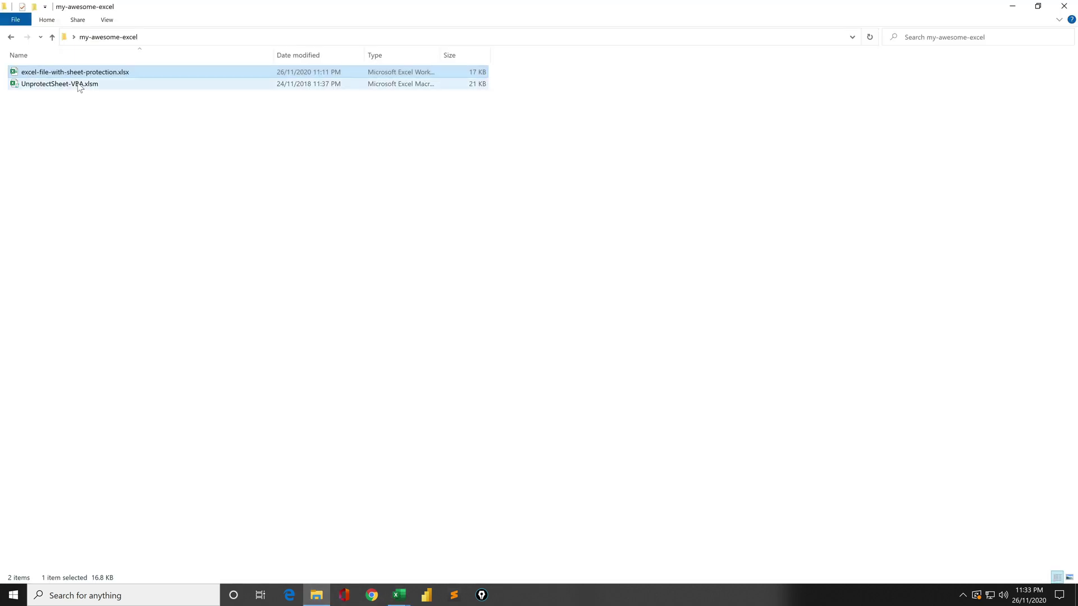
left_click(165, 188)
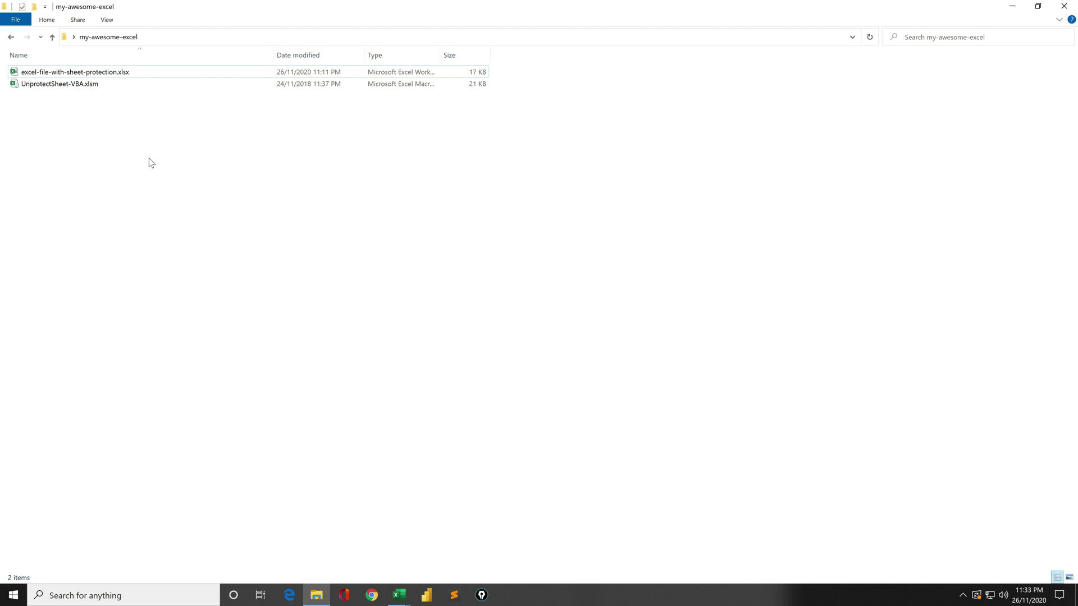
left_click(118, 73)
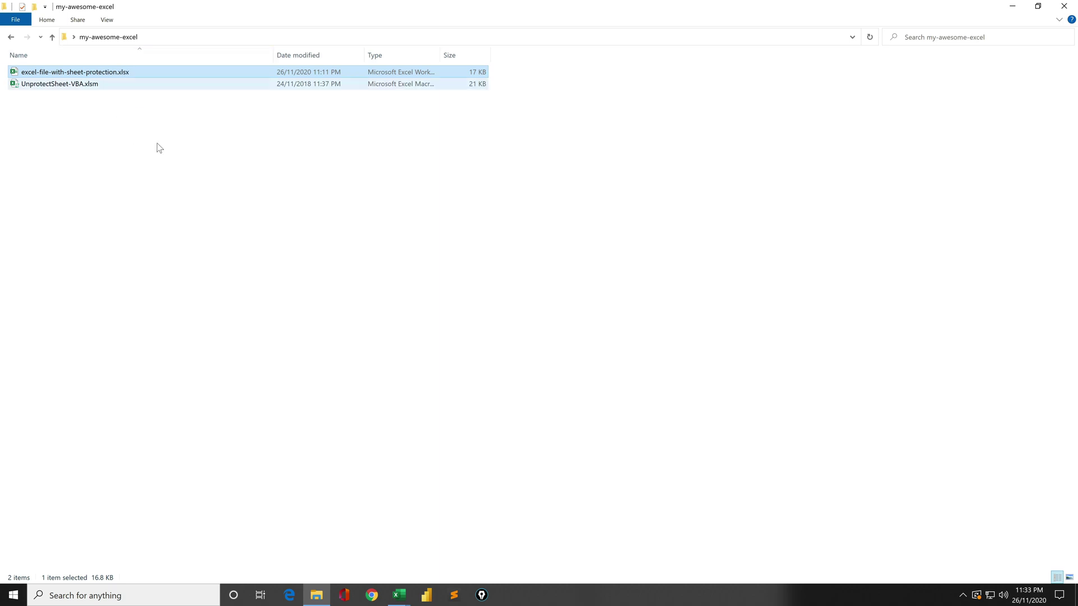
right_click(171, 173)
mouse_move(66, 305)
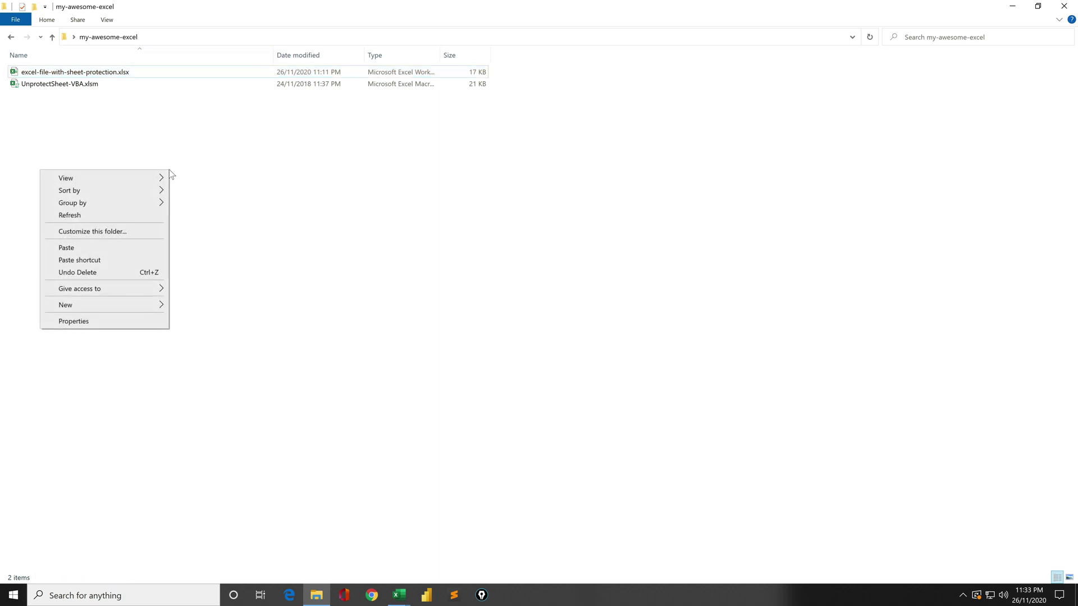
left_click(253, 306)
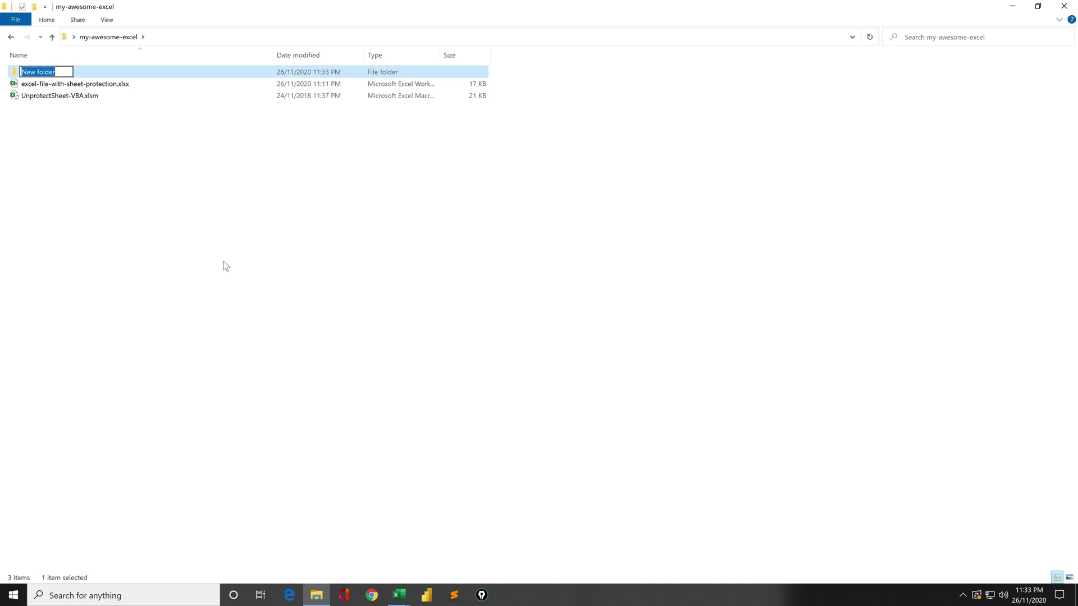
type("backup")
key("Return")
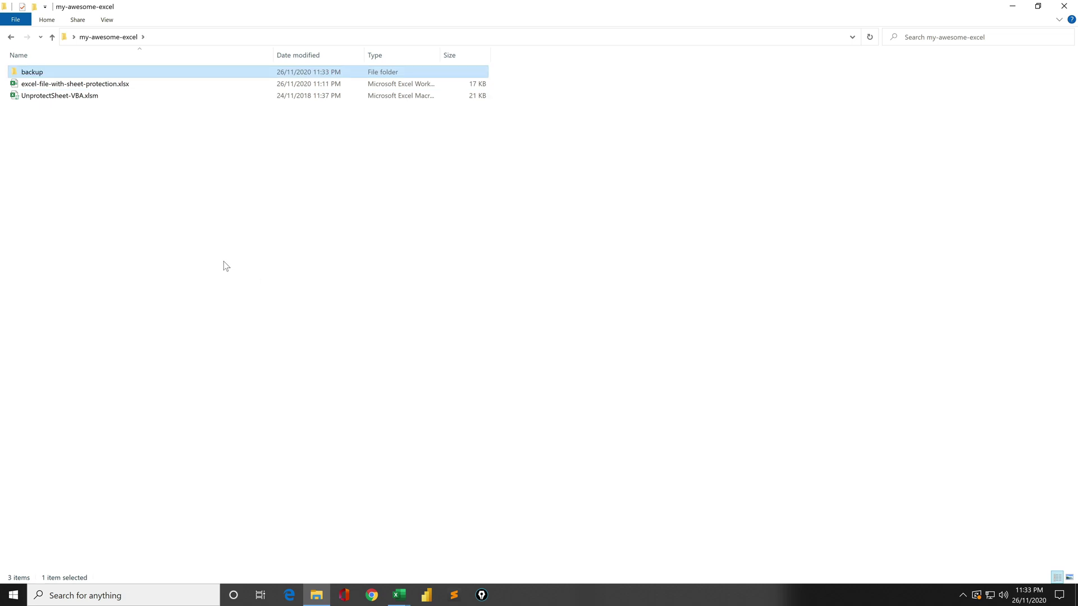
Copy the protected workbook into backup, then return to my-awesome-excel
left_click(132, 82)
right_click(132, 83)
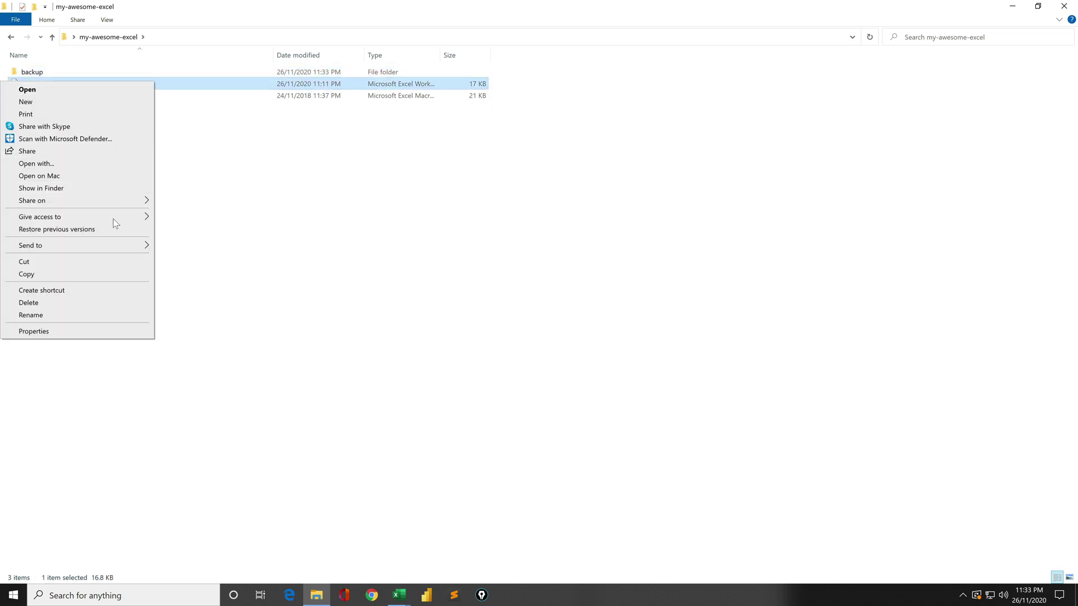
left_click(102, 274)
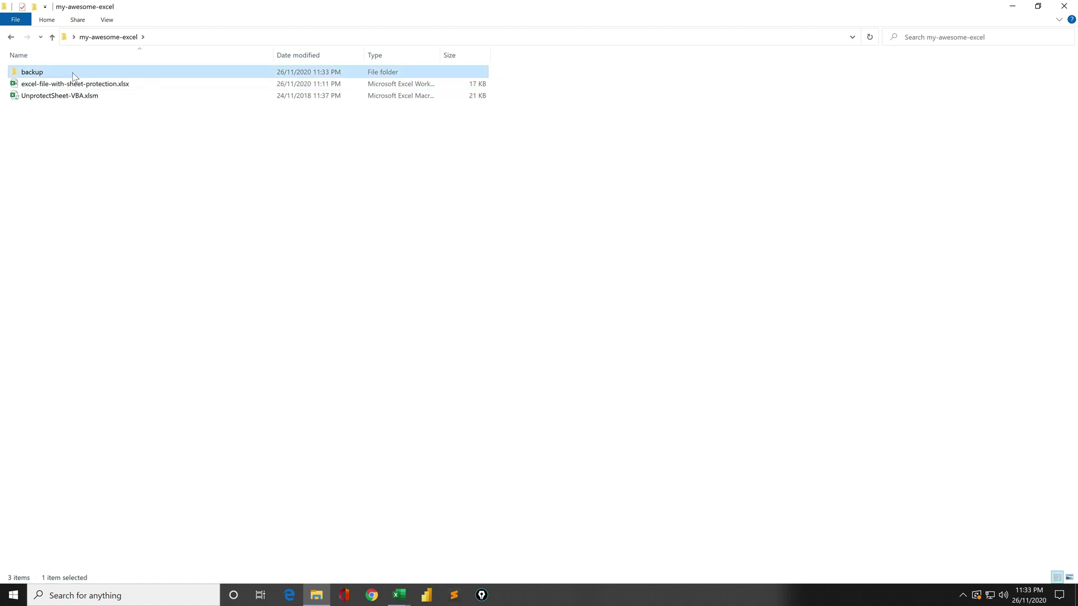
double_click(33, 72)
right_click(160, 155)
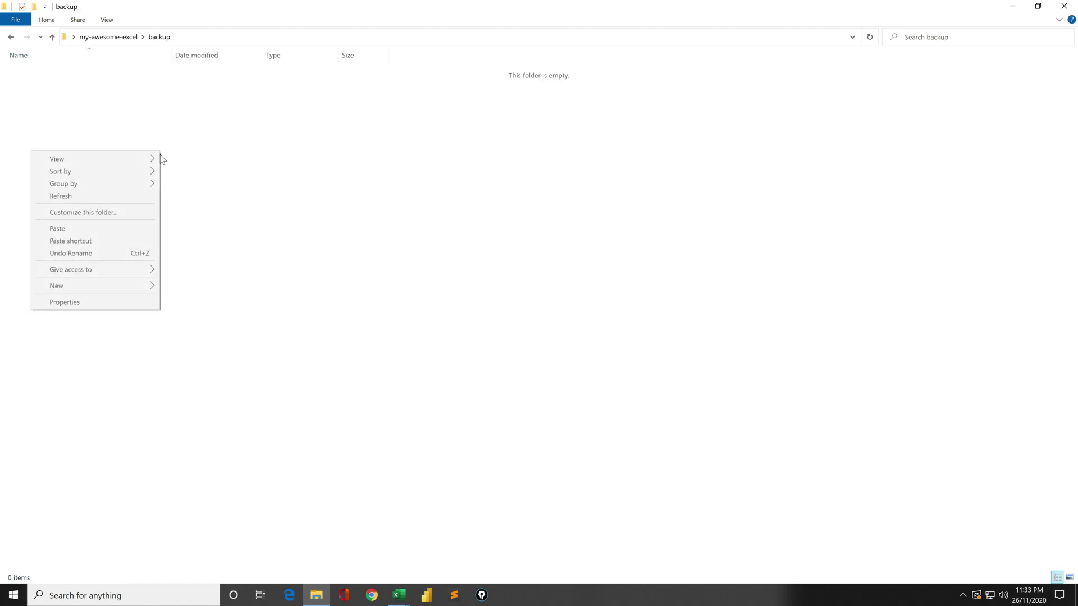
left_click(124, 228)
left_click(53, 36)
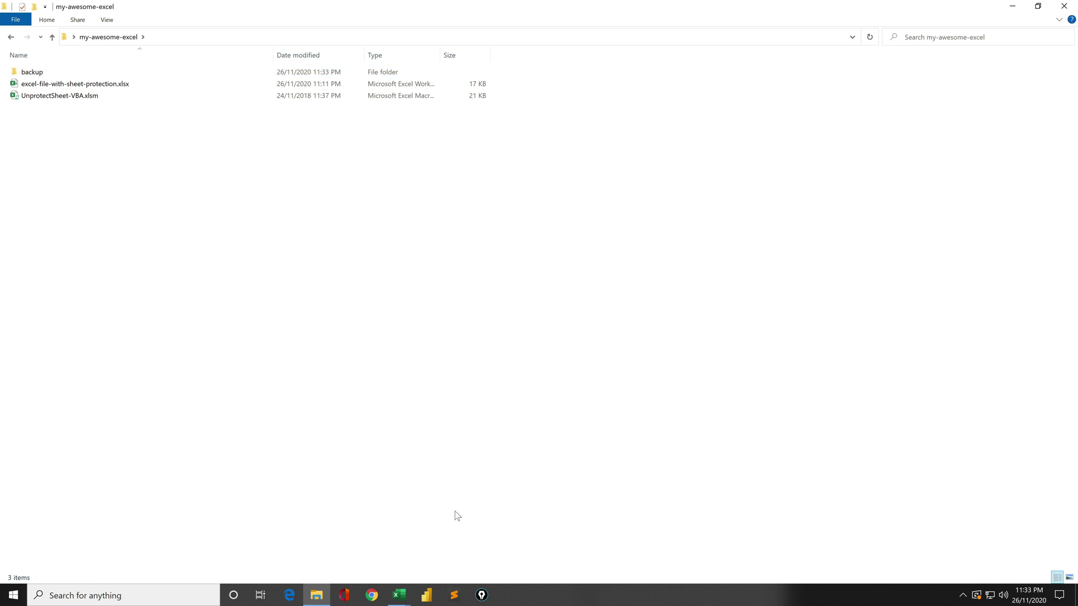
left_click(399, 597)
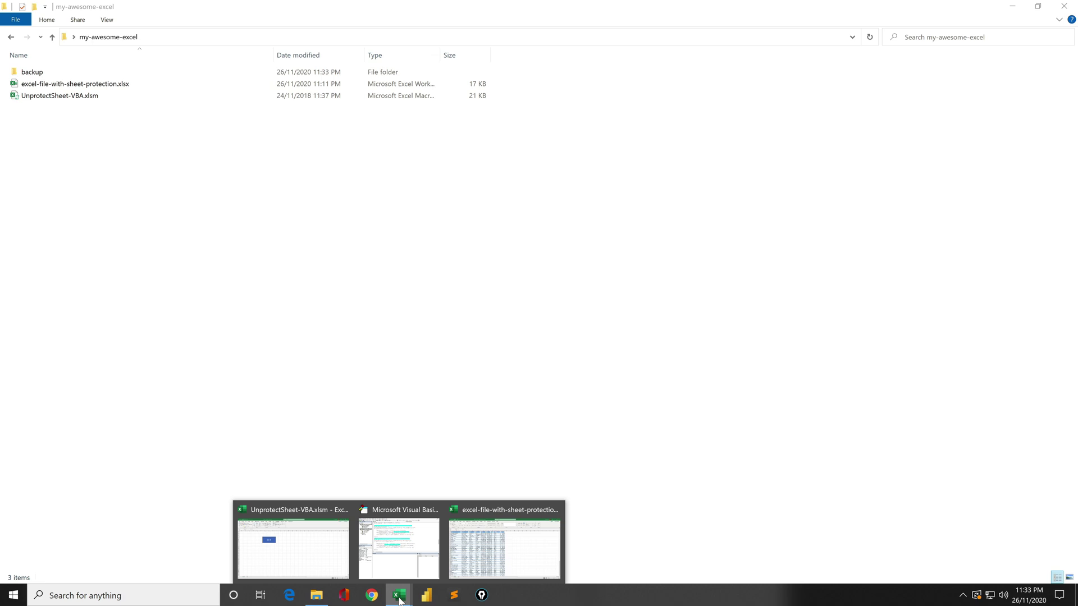
Close the protected workbook window, leaving UnprotectSheet-VBA.xlsm in view
left_click(503, 555)
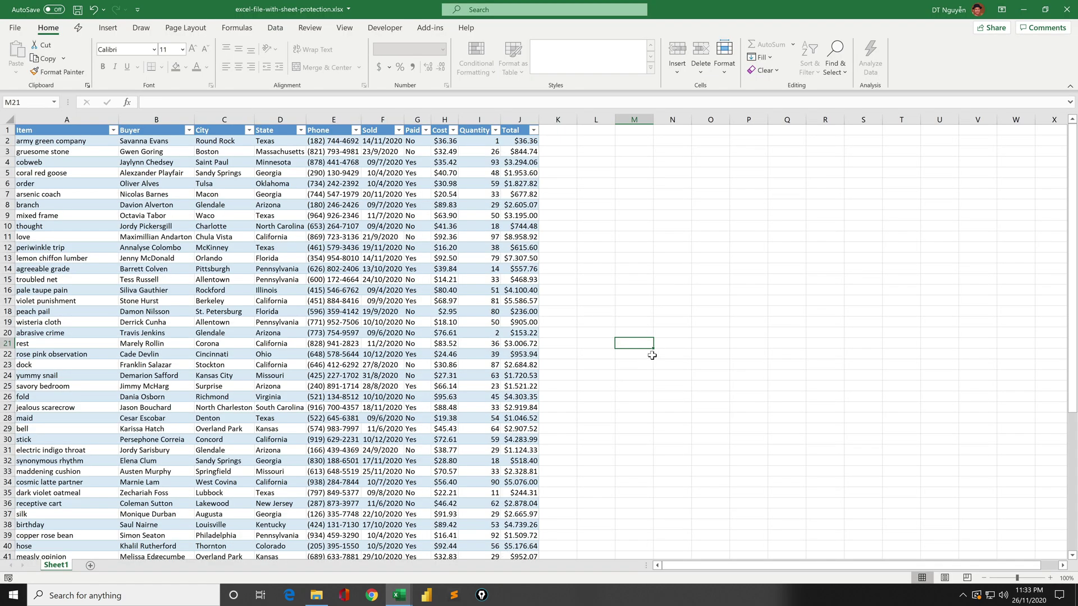
left_click(1070, 8)
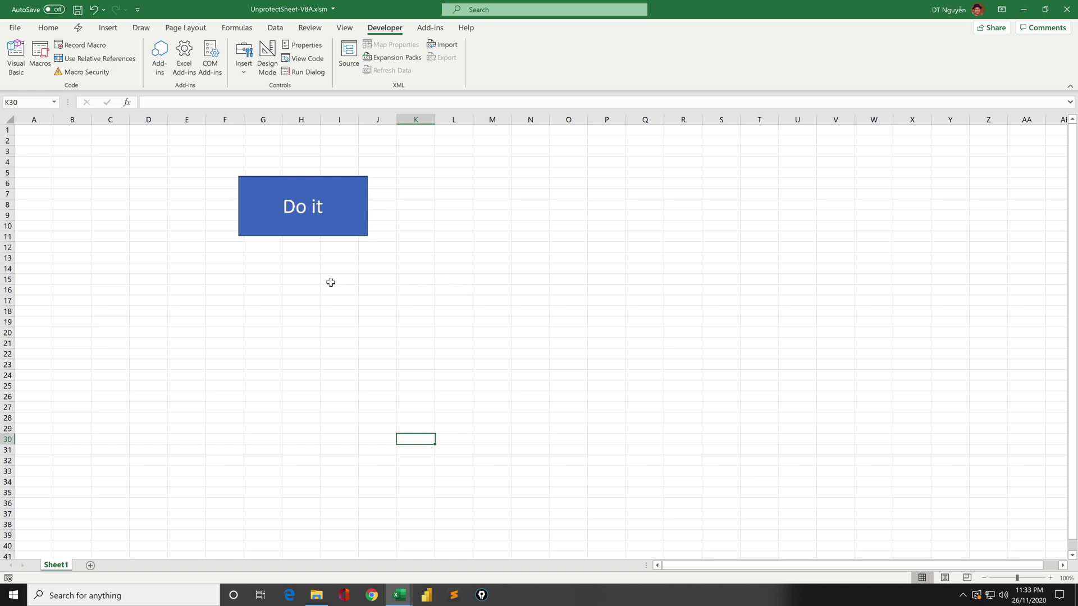
Run Do it on excel-file-with-sheet-protection.xlsx and acknowledge the passwords-removed message
left_click(300, 220)
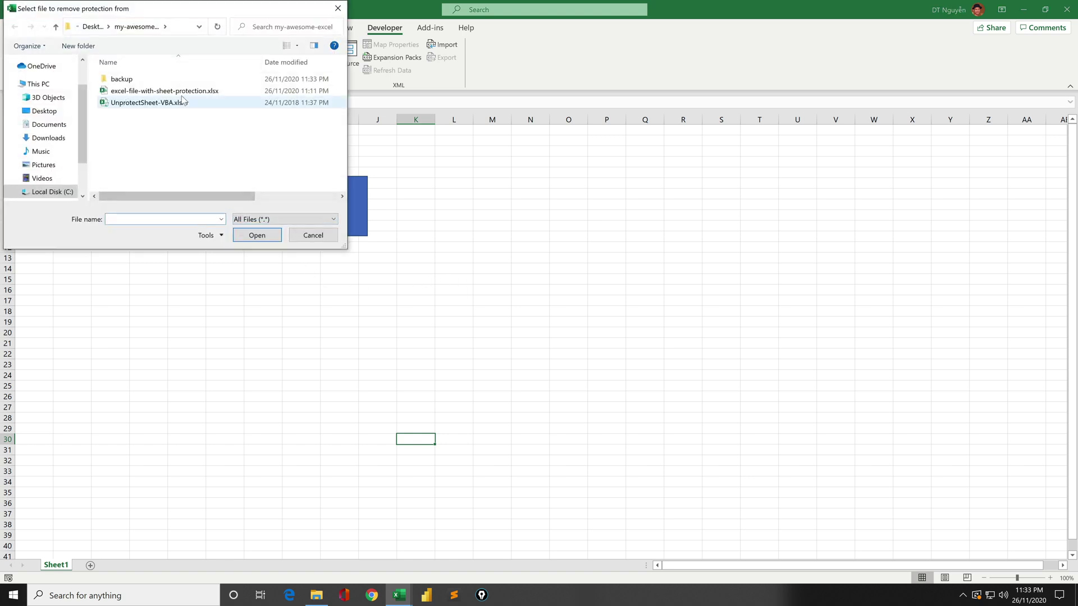
left_click(183, 92)
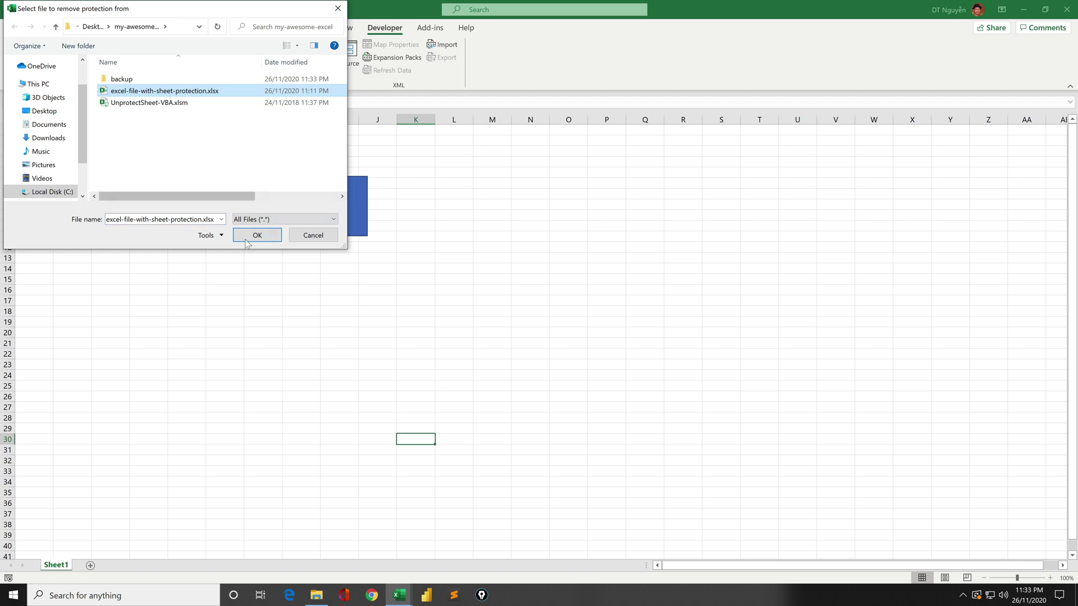
left_click(243, 239)
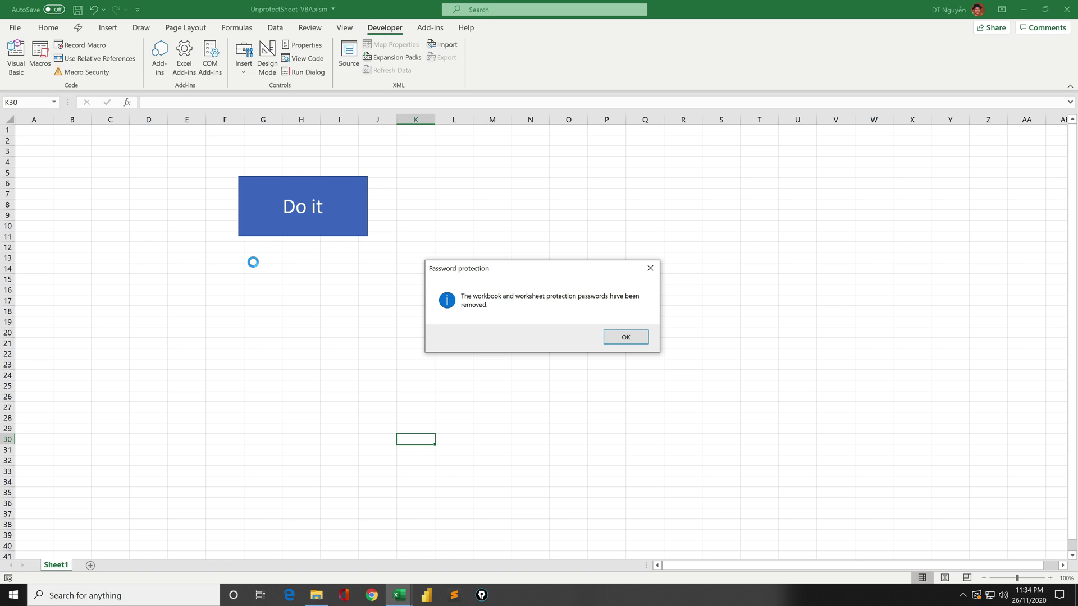
left_click_drag(488, 275, 464, 276)
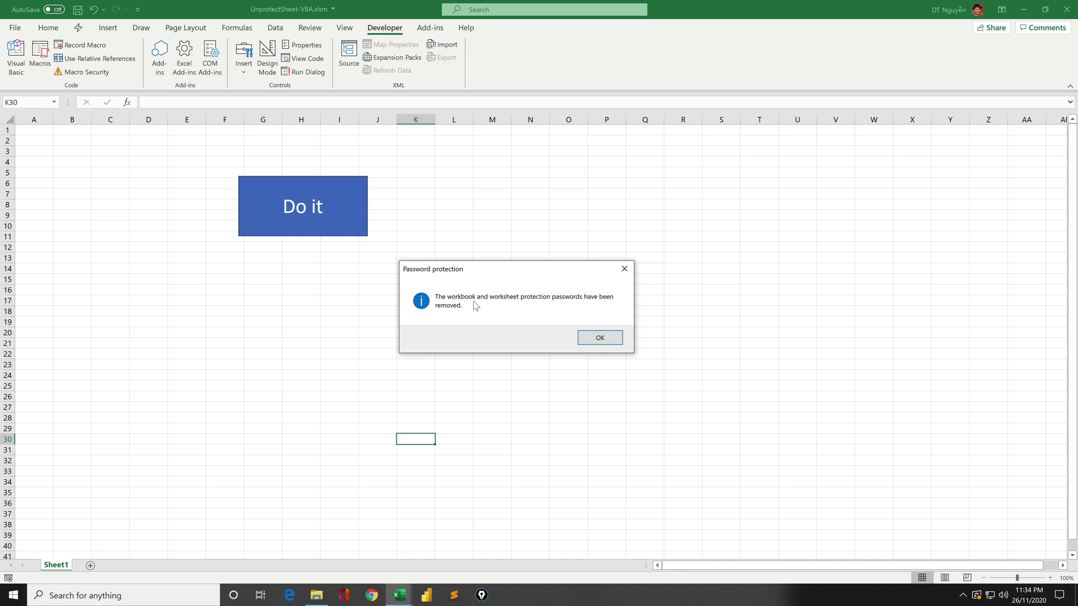
left_click(601, 338)
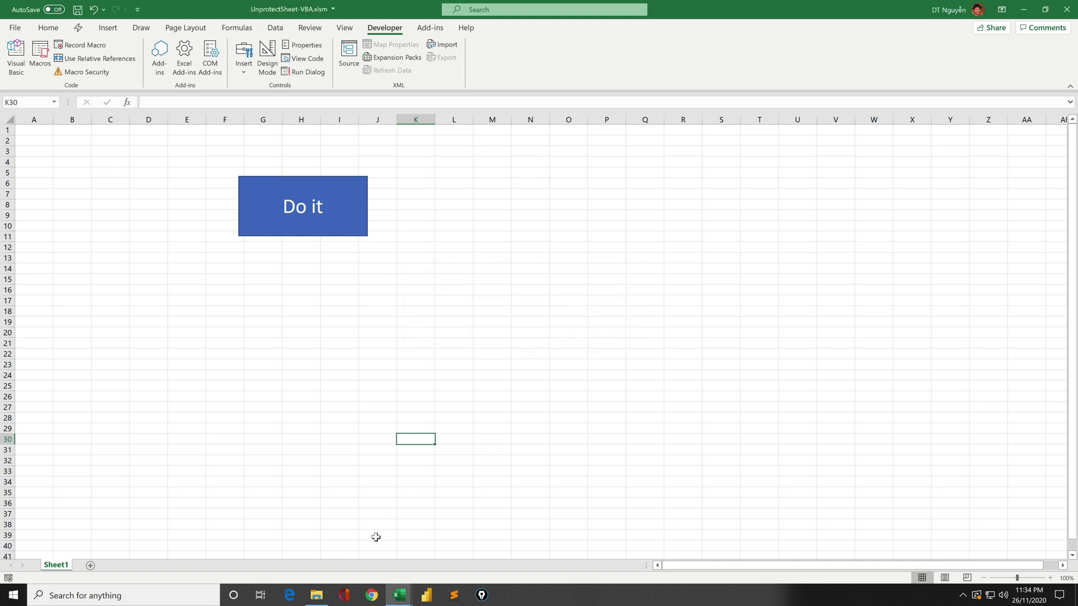
left_click(316, 595)
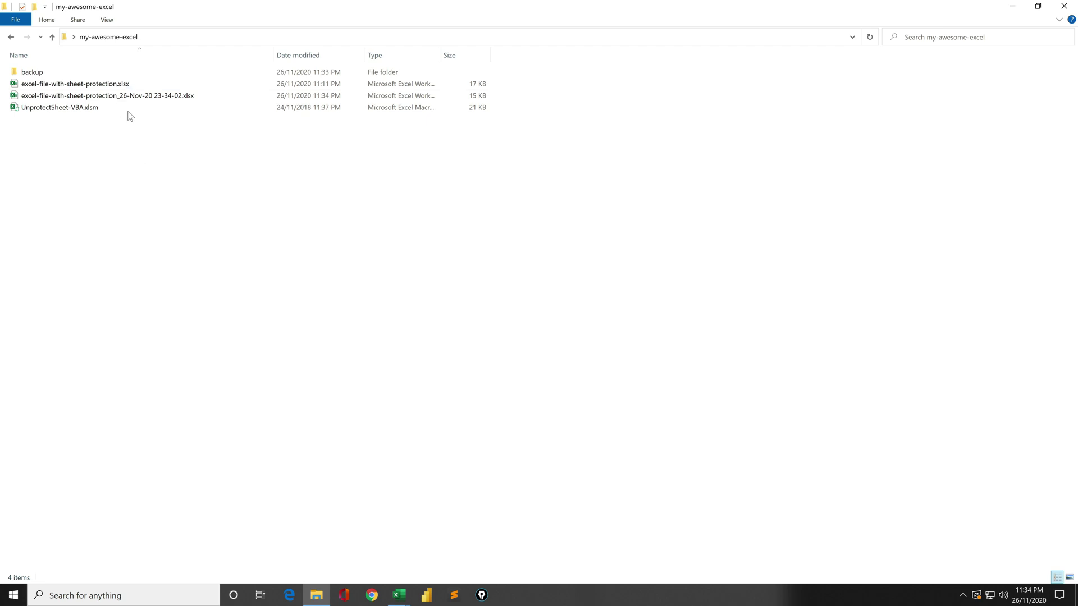
Open the copy excel-file-with-sheet-protection_26-Nov-20 23-34-02.xlsx
left_click(131, 96)
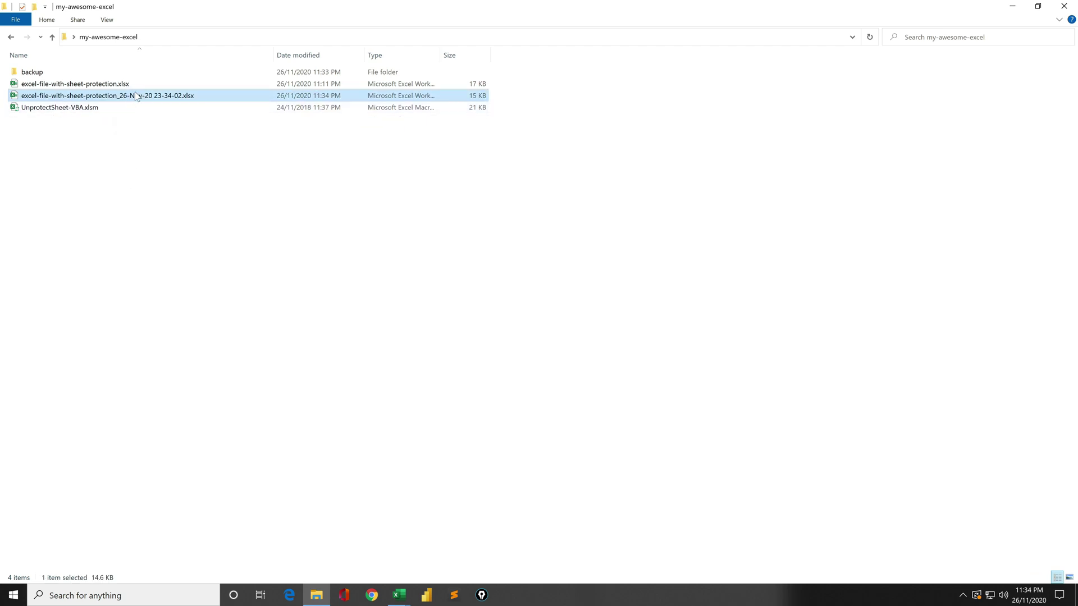
key("alt+Tab")
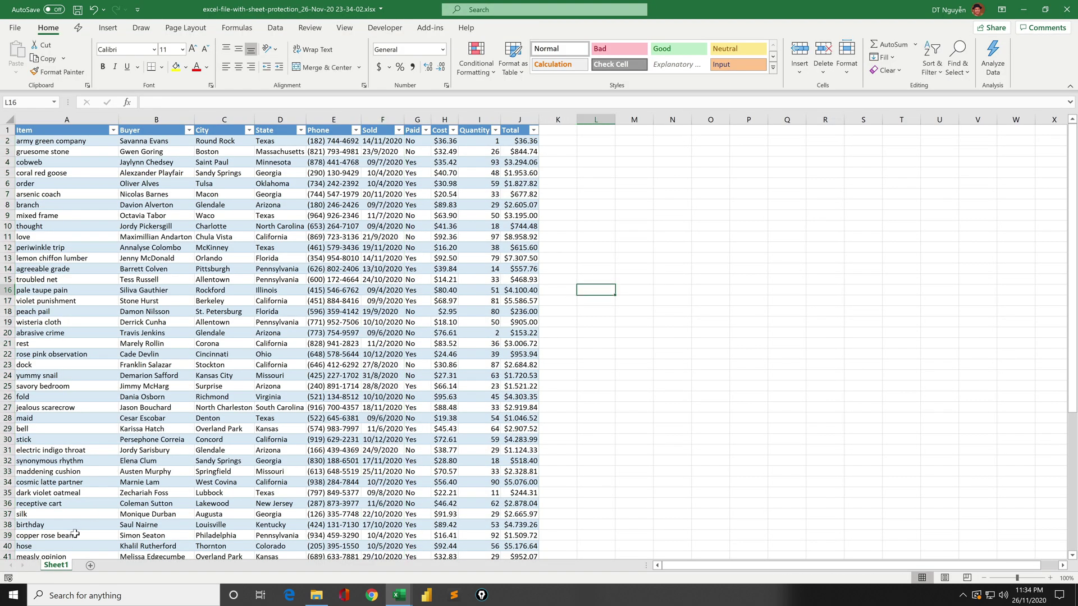
right_click(61, 564)
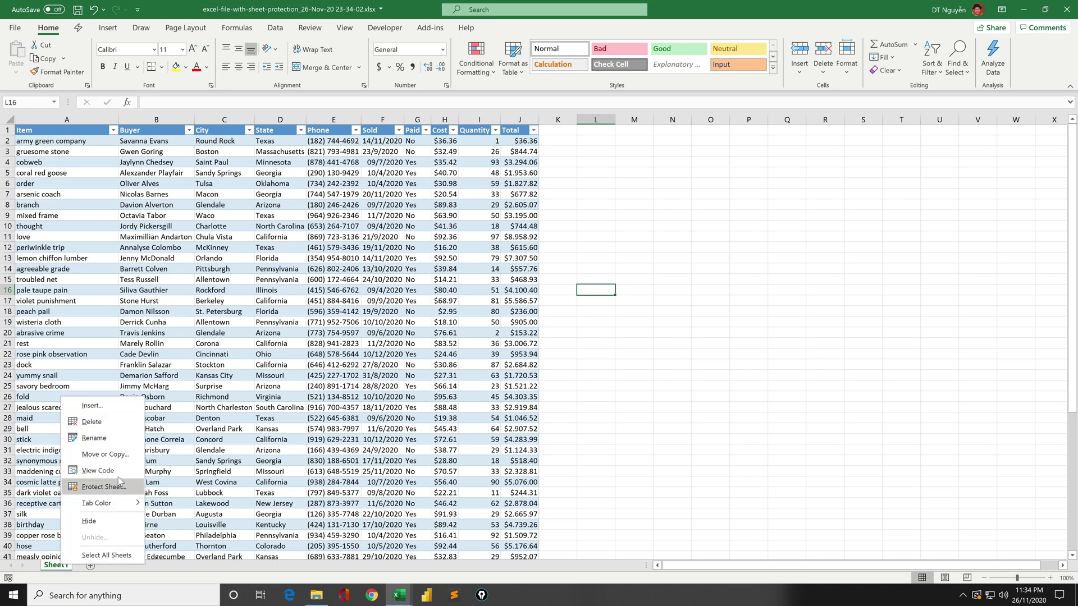
left_click(77, 487)
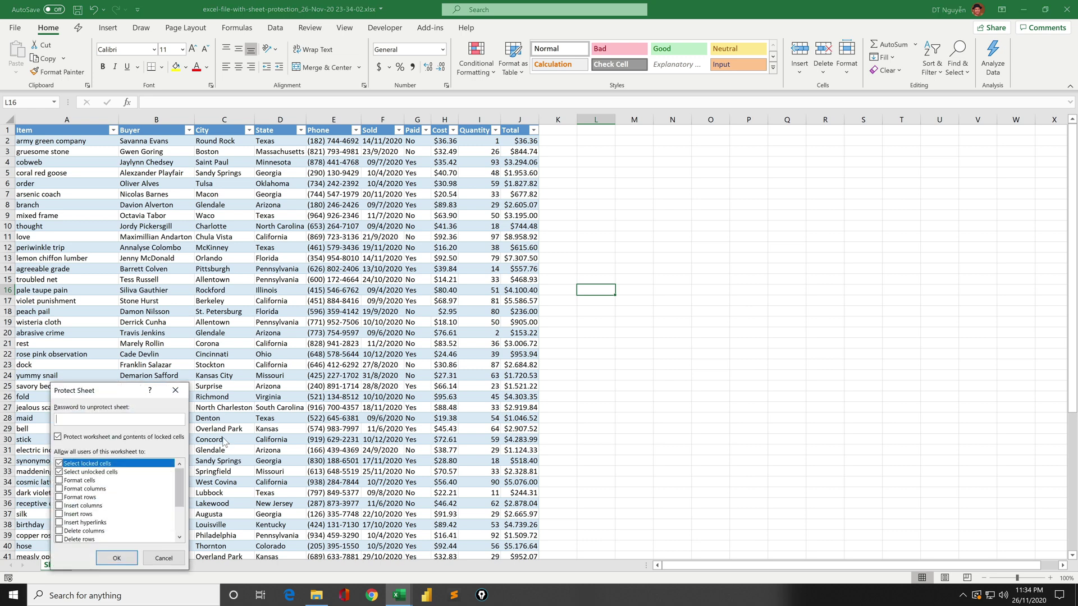
left_click(175, 390)
left_click(614, 376)
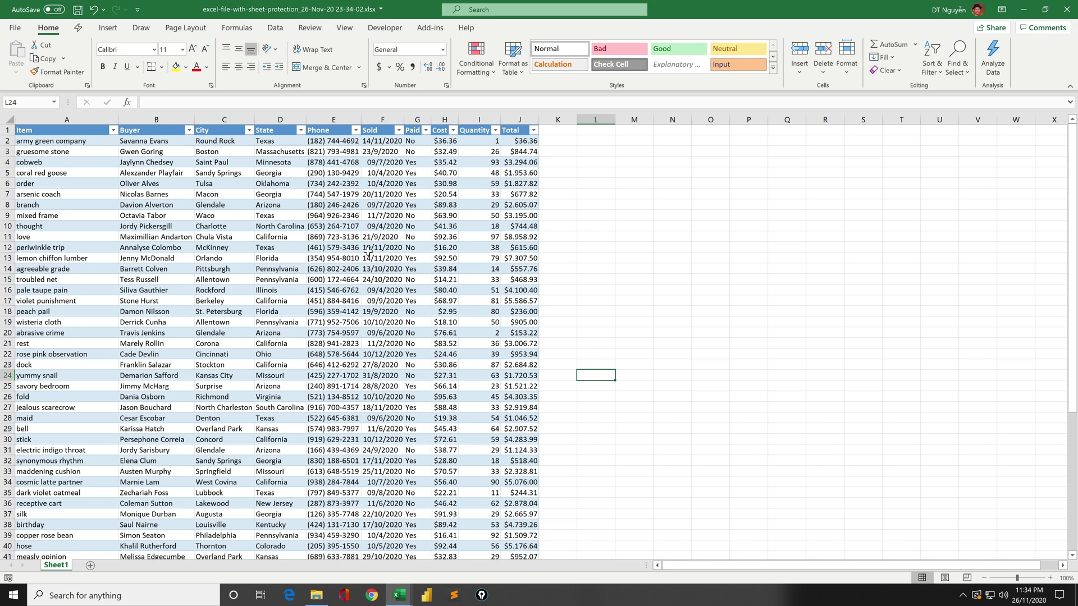
left_click(667, 346)
mouse_move(399, 595)
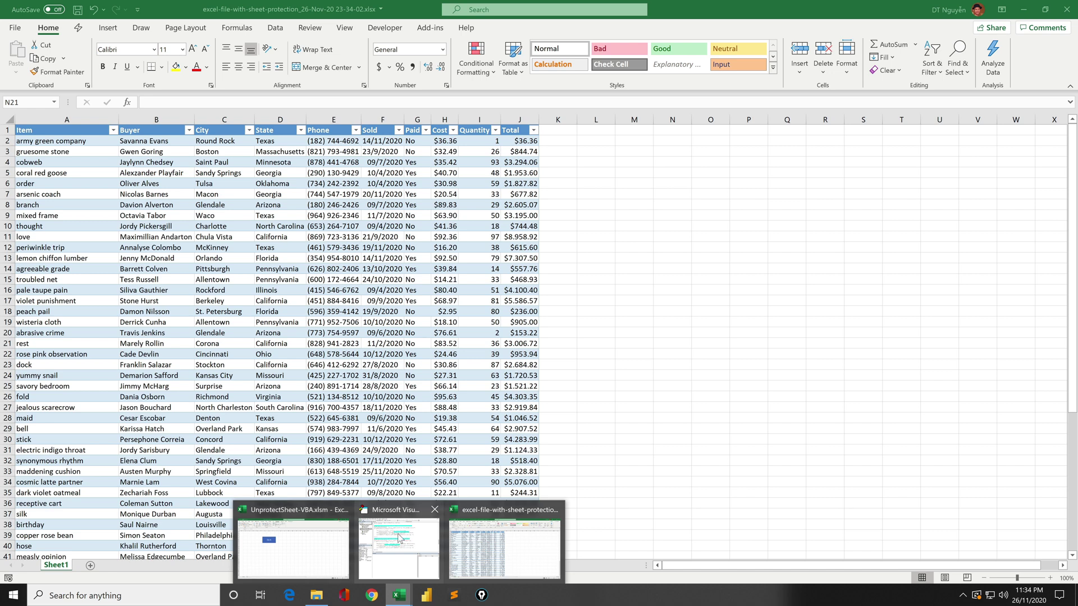
Open the Visual Basic editor from the UnprotectSheet-VBA workbook
left_click(316, 535)
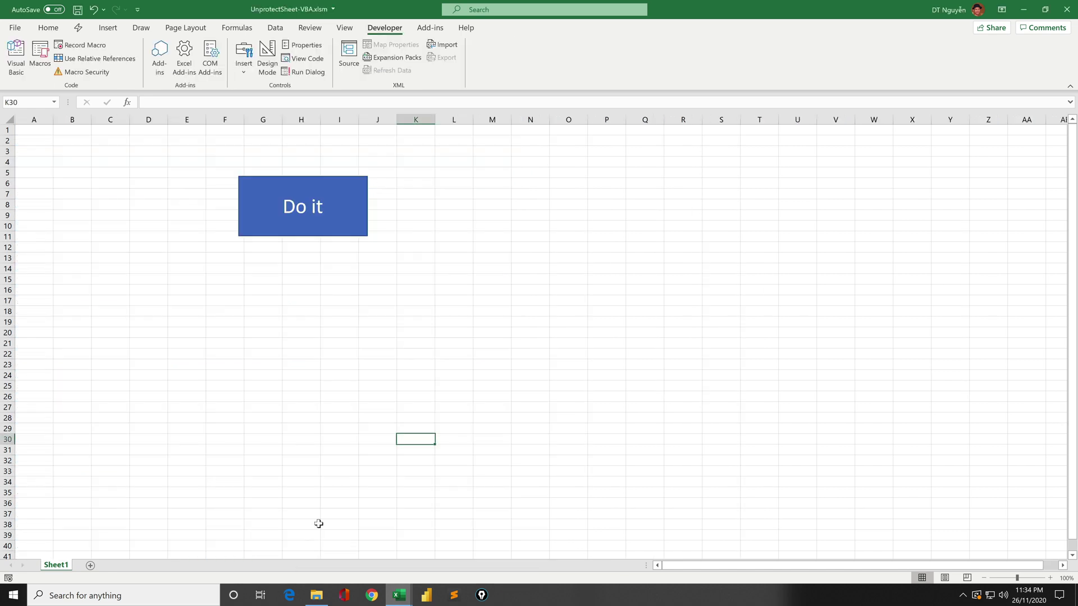
left_click(20, 72)
scroll(618, 266, "up", 6)
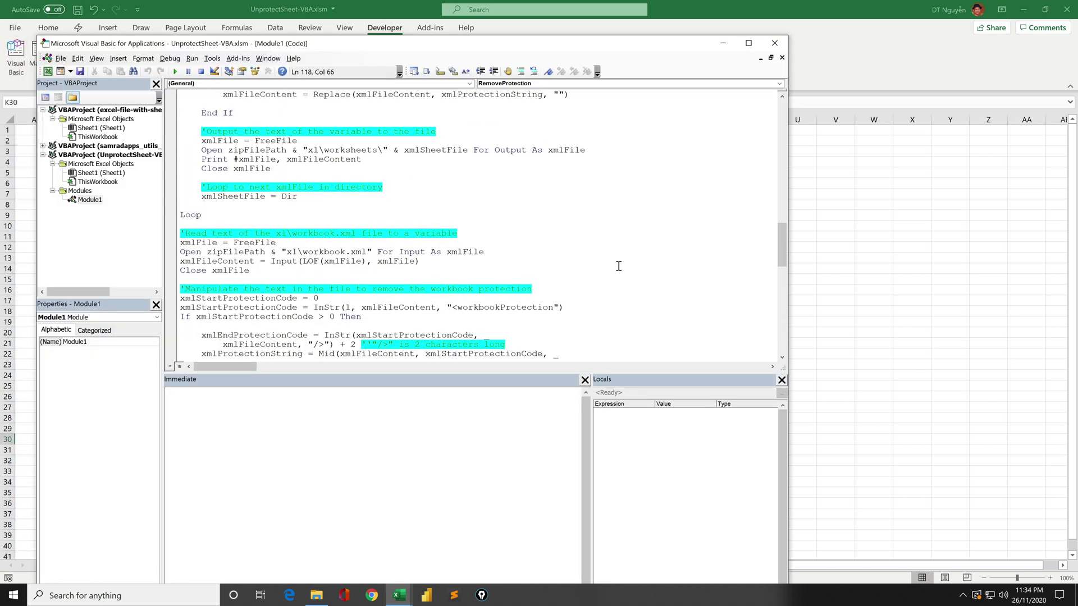
scroll(618, 266, "up", 6)
scroll(618, 266, "up", 6)
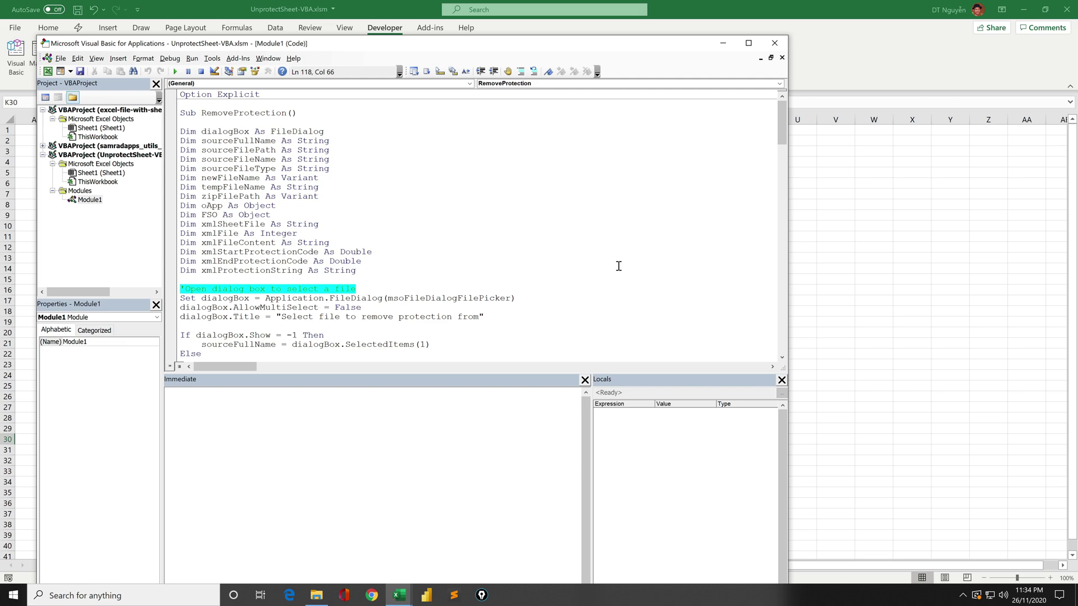
scroll(619, 266, "down", 6)
scroll(618, 266, "down", 2)
scroll(619, 266, "down", 4)
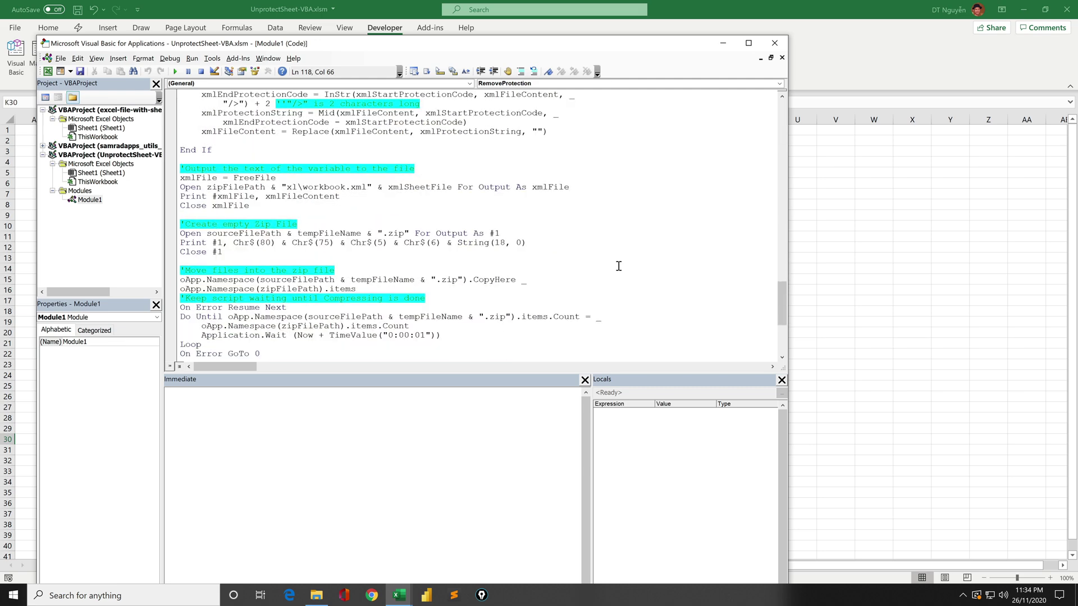
scroll(618, 266, "down", 3)
scroll(619, 266, "up", 15)
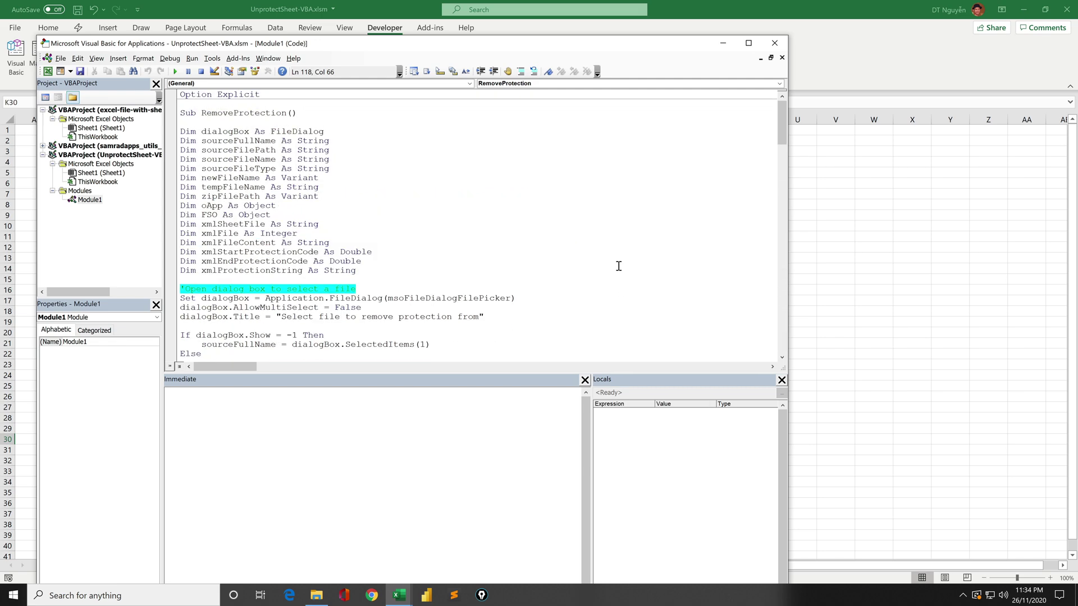